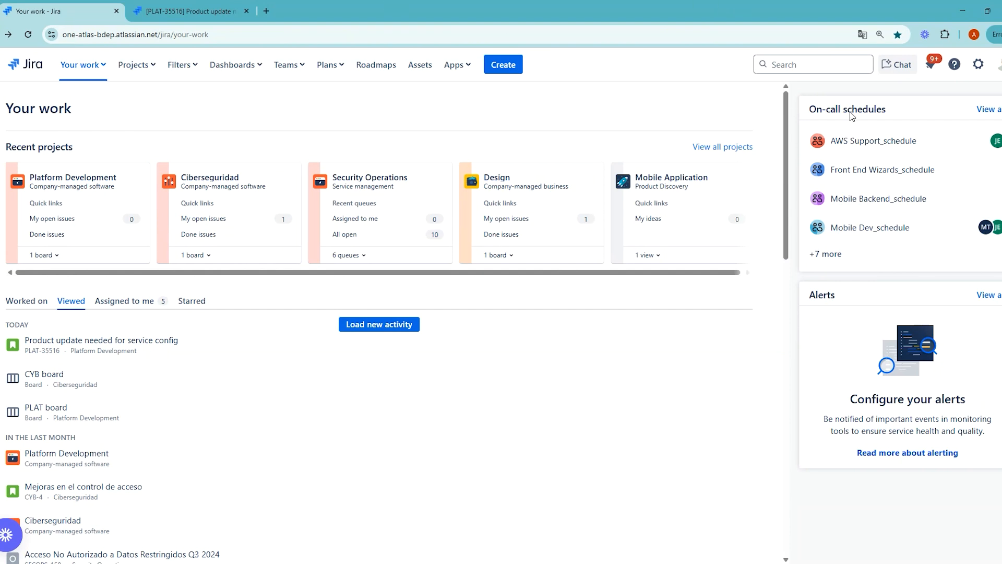
Open the Rovo chat, try the /AI assistant in PLAT-35516, then close that issue tab
click(901, 64)
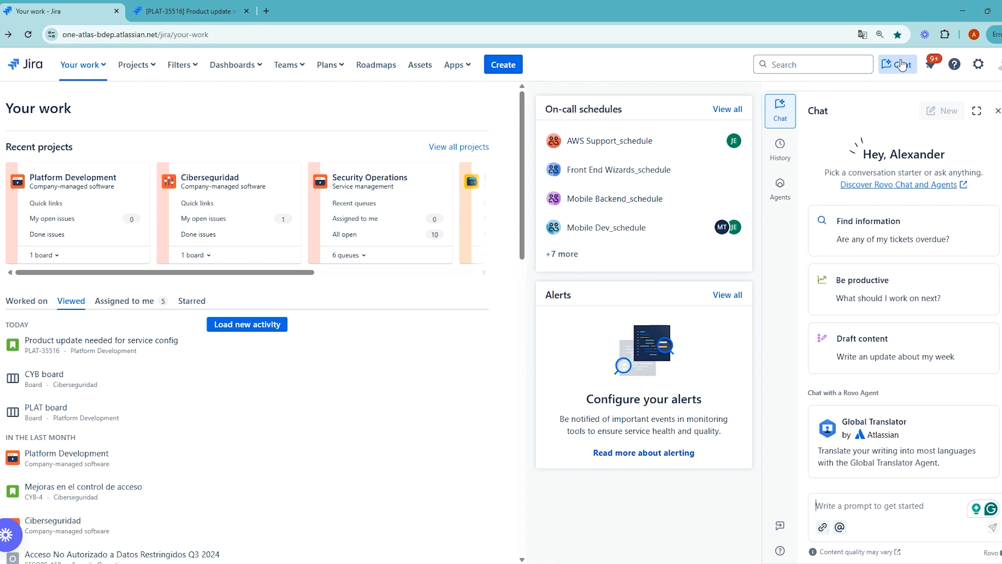
key(ctrl+Tab)
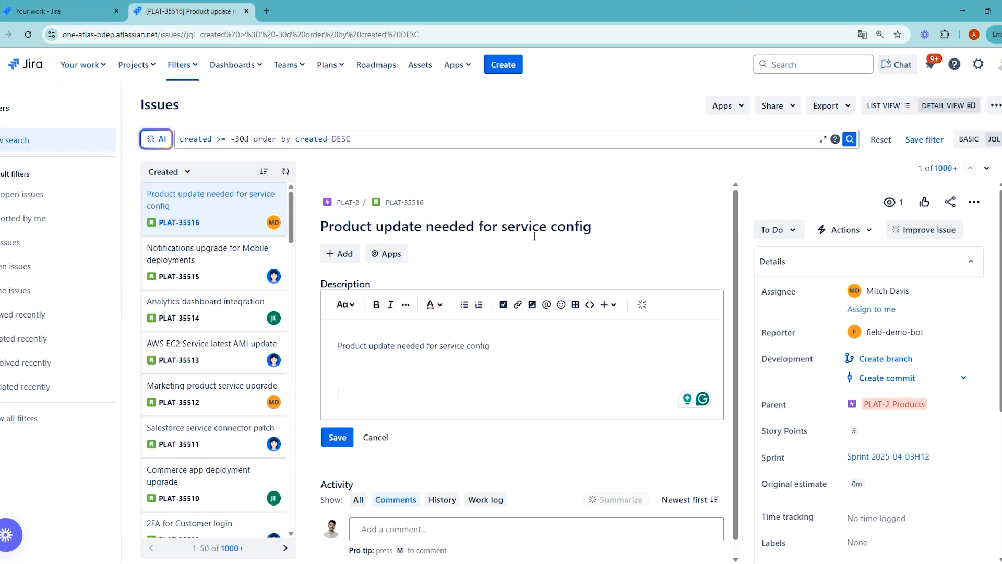
text(/Ai)
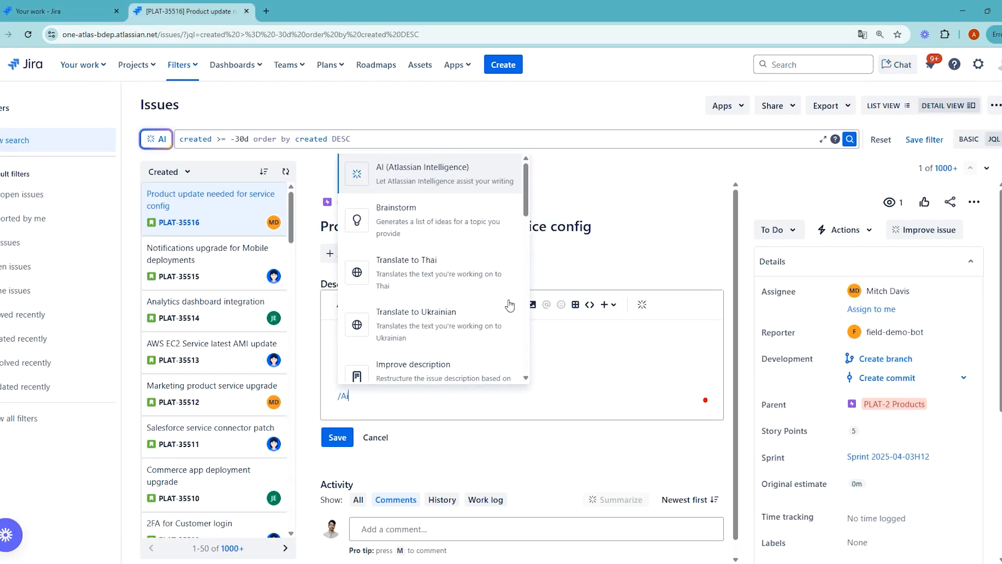
key(Return)
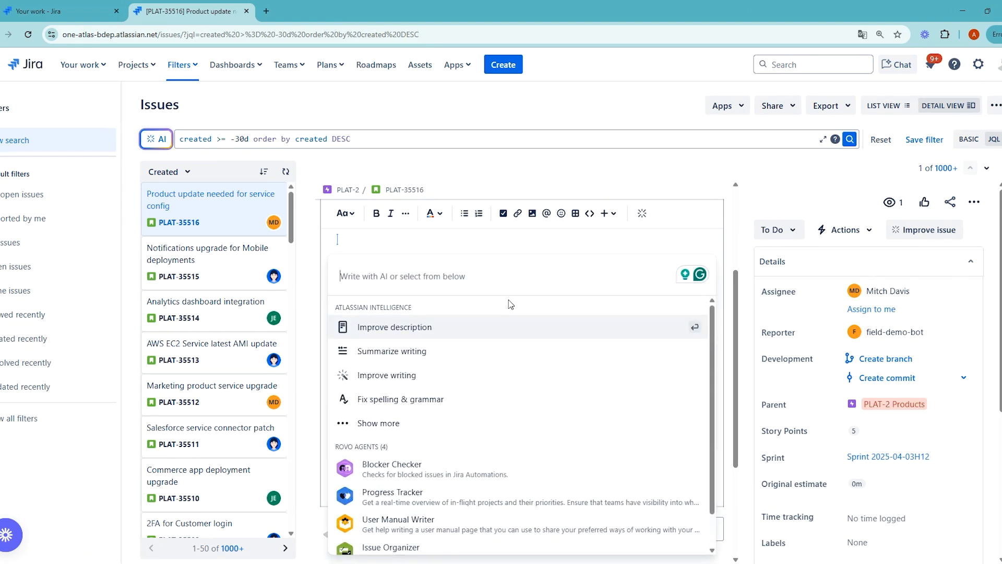
click(62, 11)
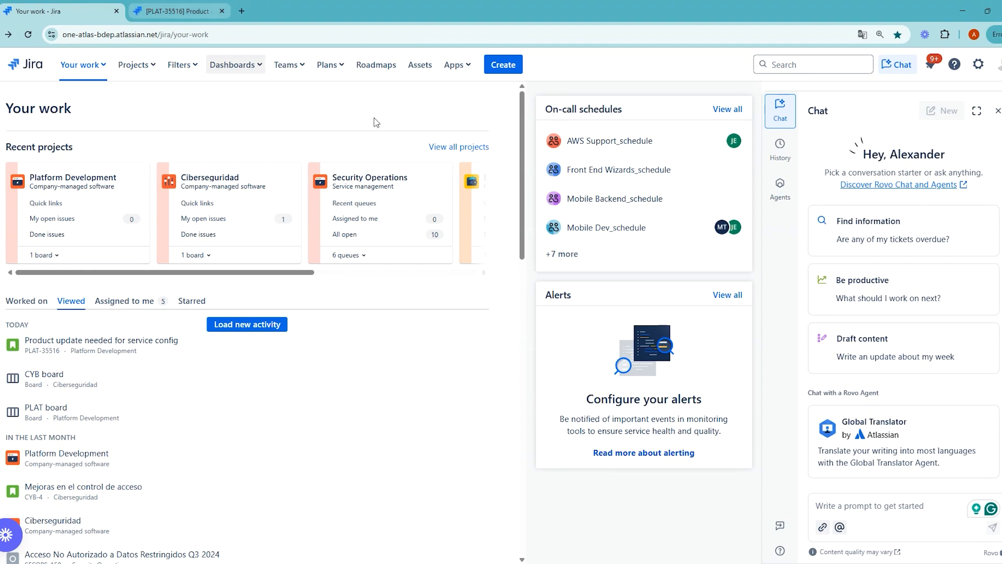
click(222, 11)
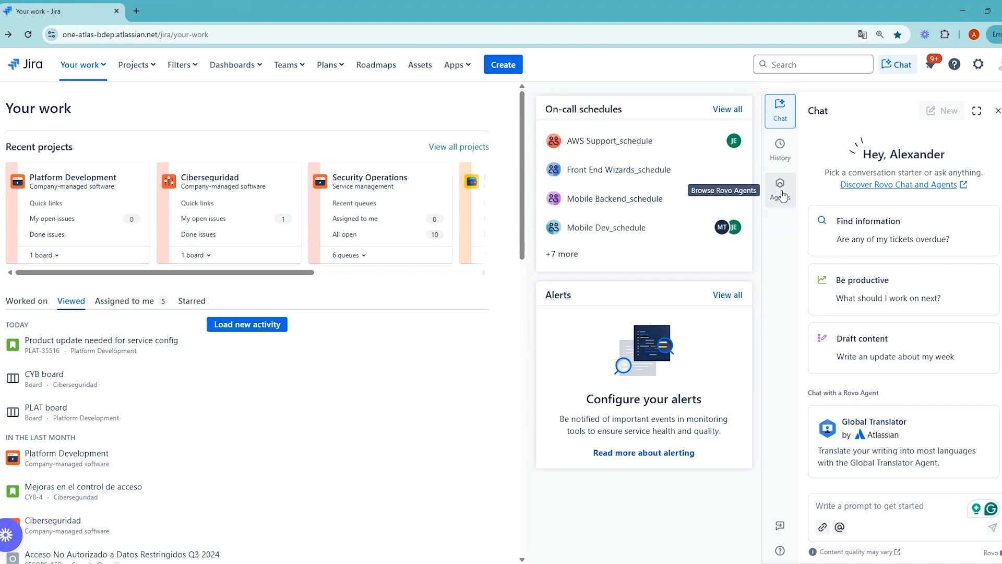
Browse the Rovo agents list and start a chat with the Issue Organizer agent
click(780, 189)
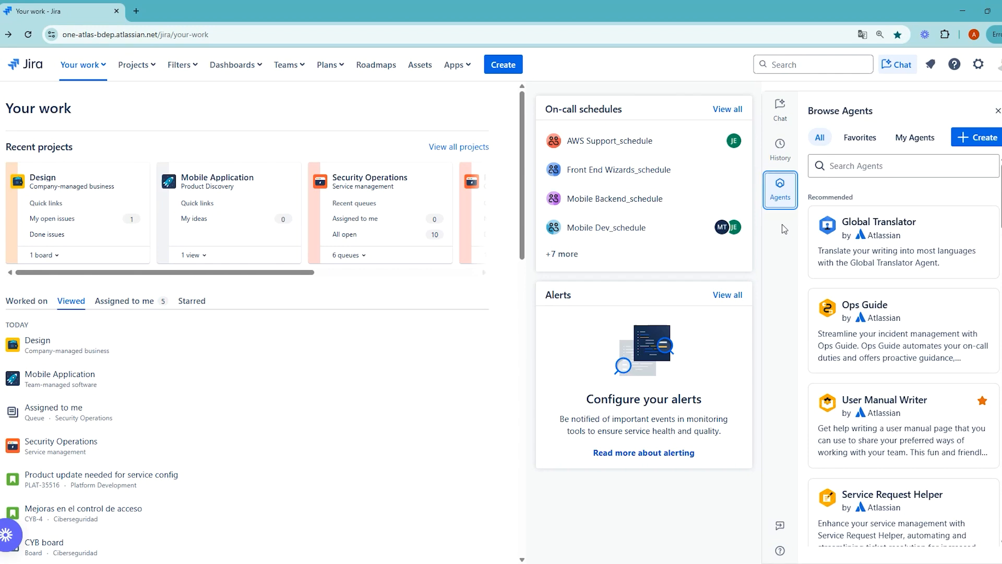
scroll(903, 366, down, 5)
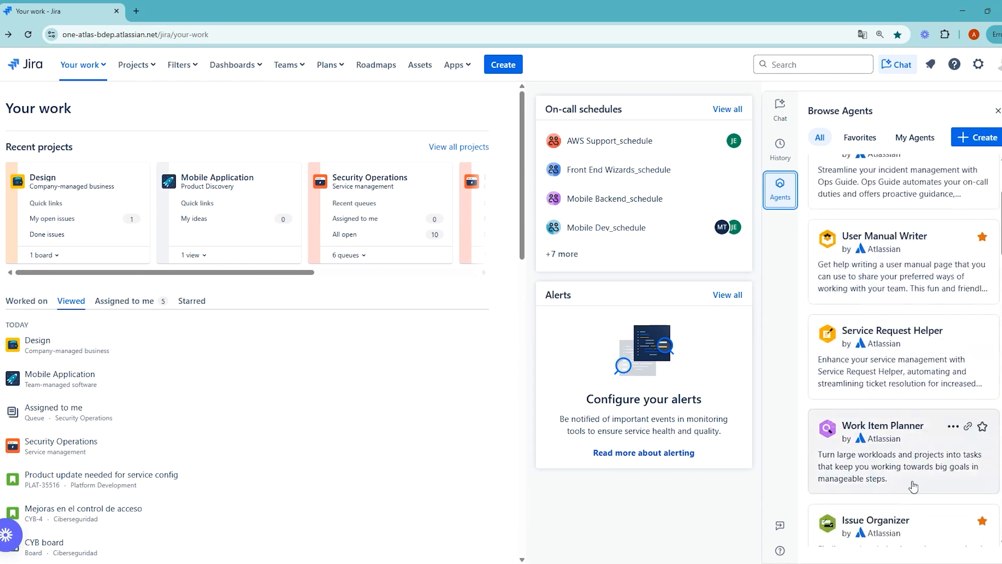
click(920, 376)
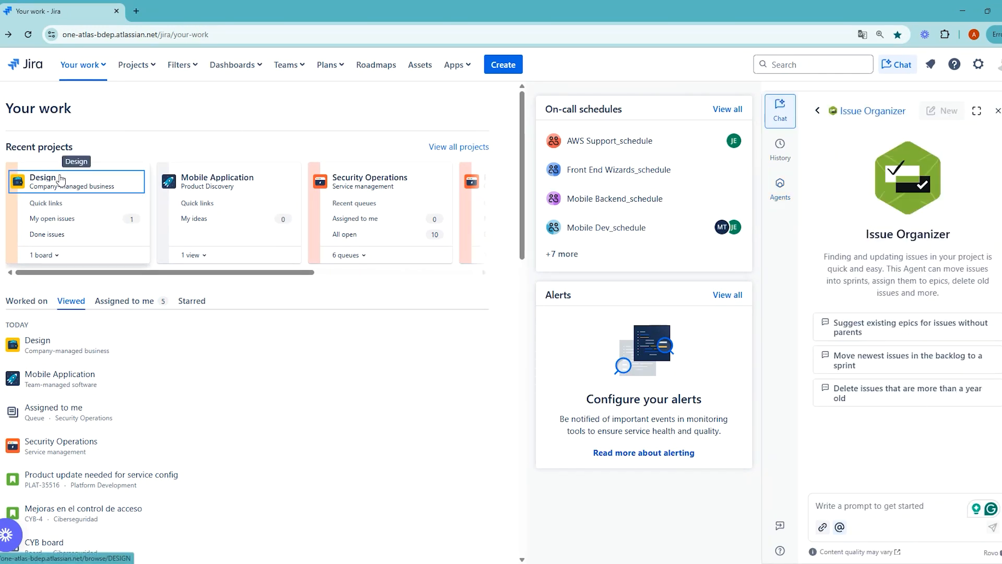
Open the Design board and ask Issue Organizer whether any issues lack a parent
click(44, 177)
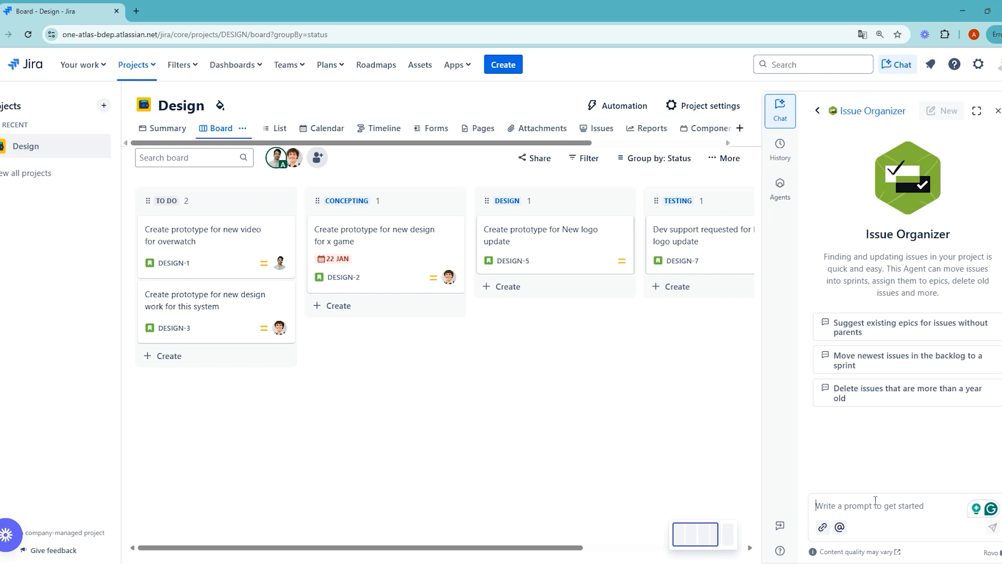
text(Are there)
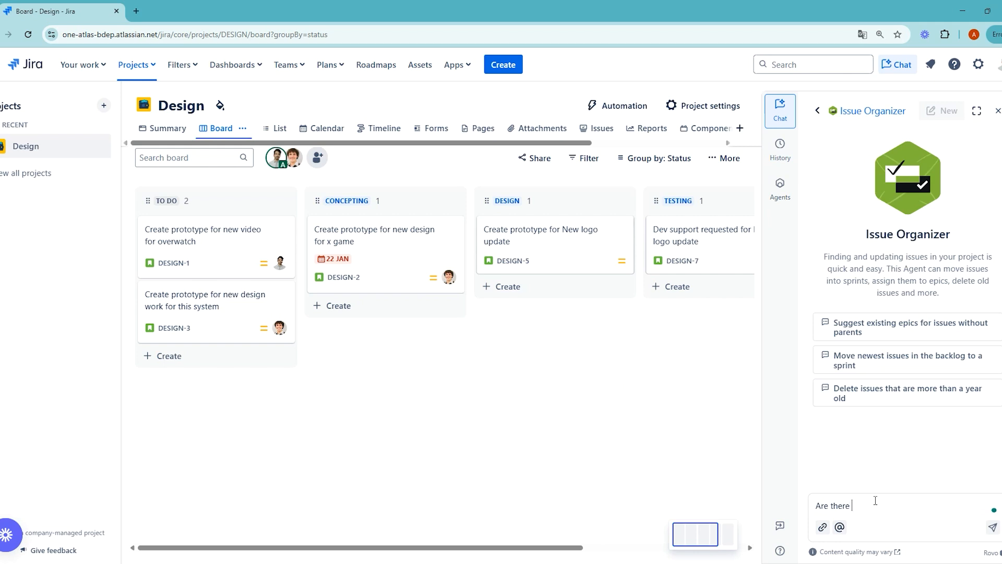
text( any issues wihtout a parent?)
key(Return)
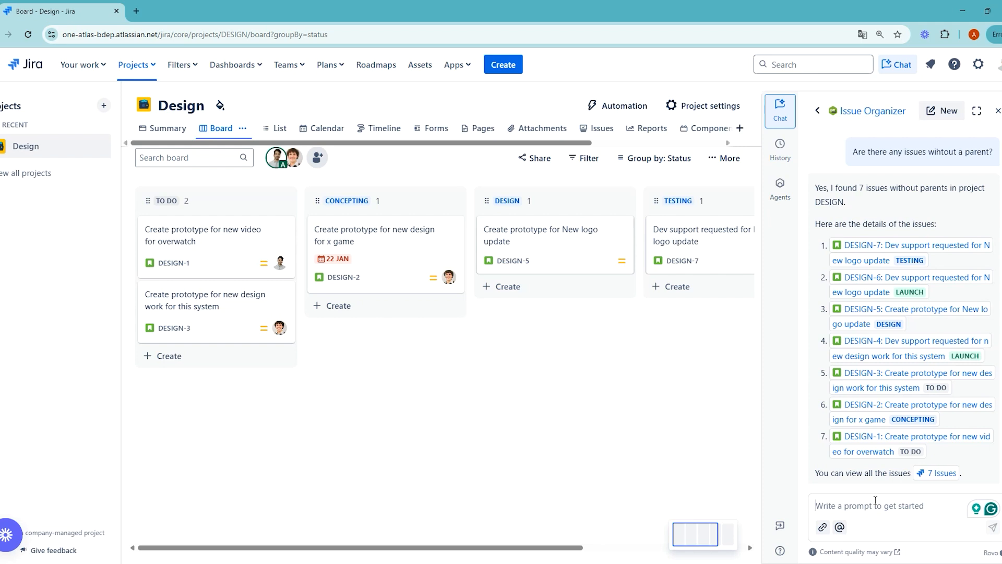
mouse_move(940, 474)
Ask Issue Organizer to create an epic linking those issues, selecting all seven DESIGN issues
text(Ca)
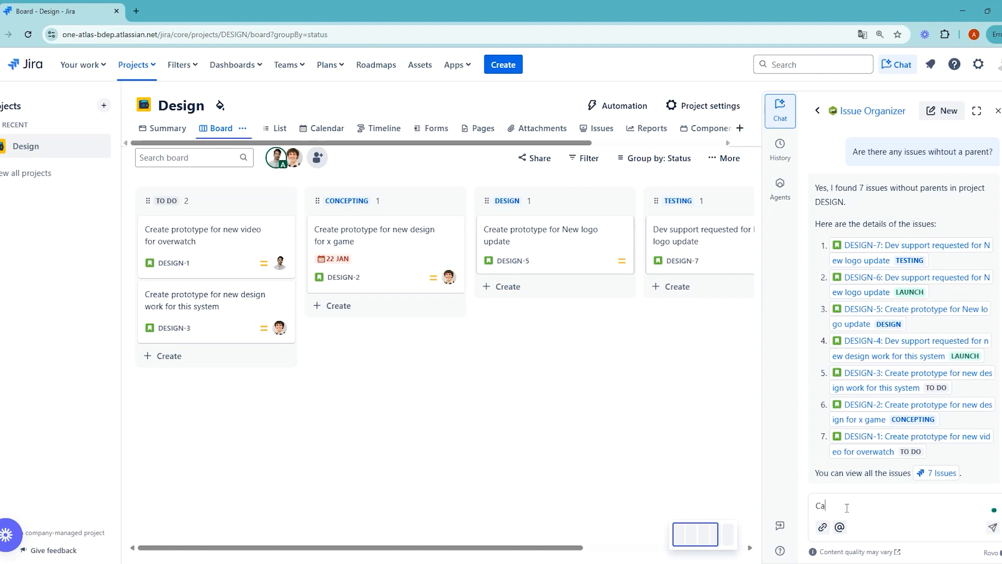
text(n you create an Epic and link those issues to it)
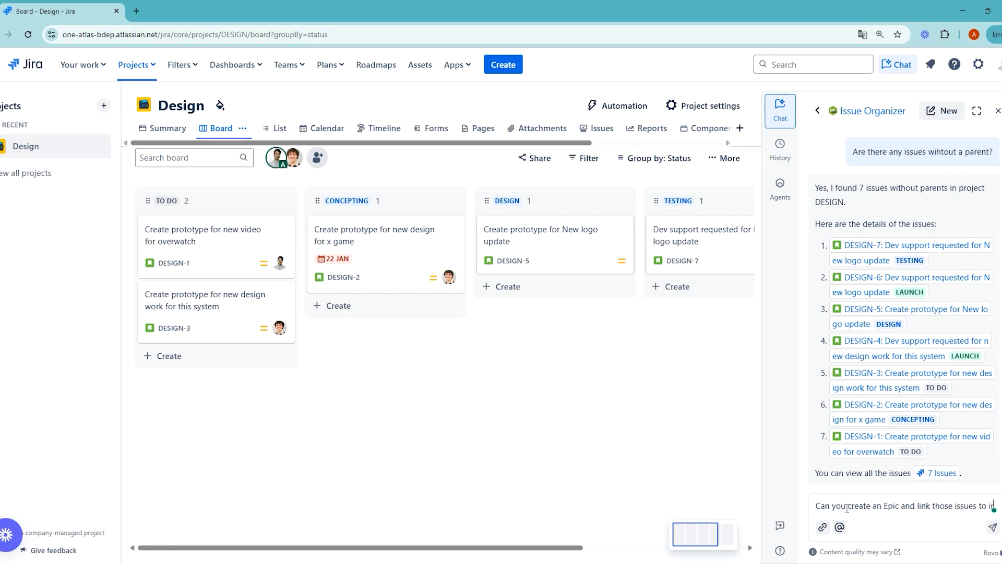
key(Return)
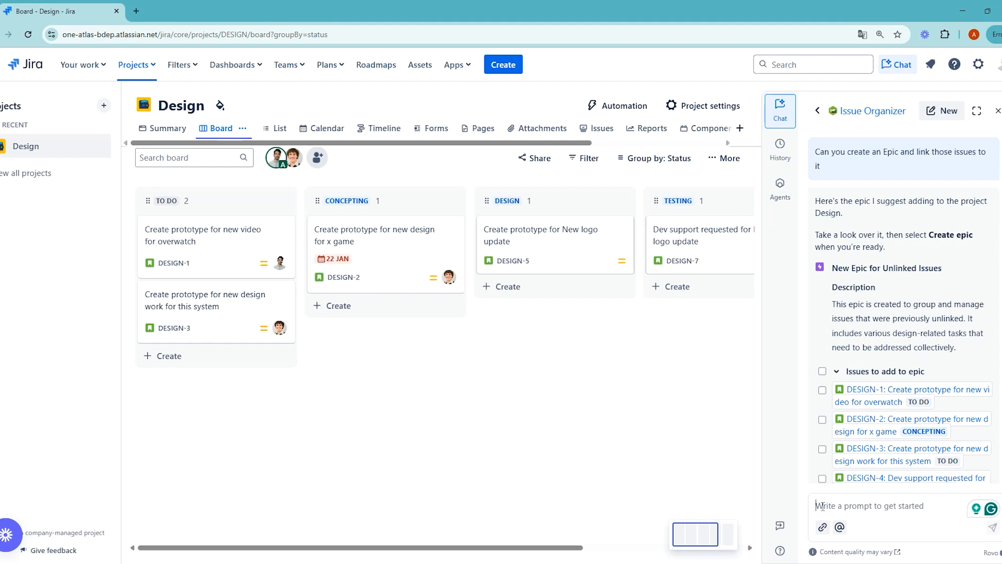
scroll(869, 339, down, 3)
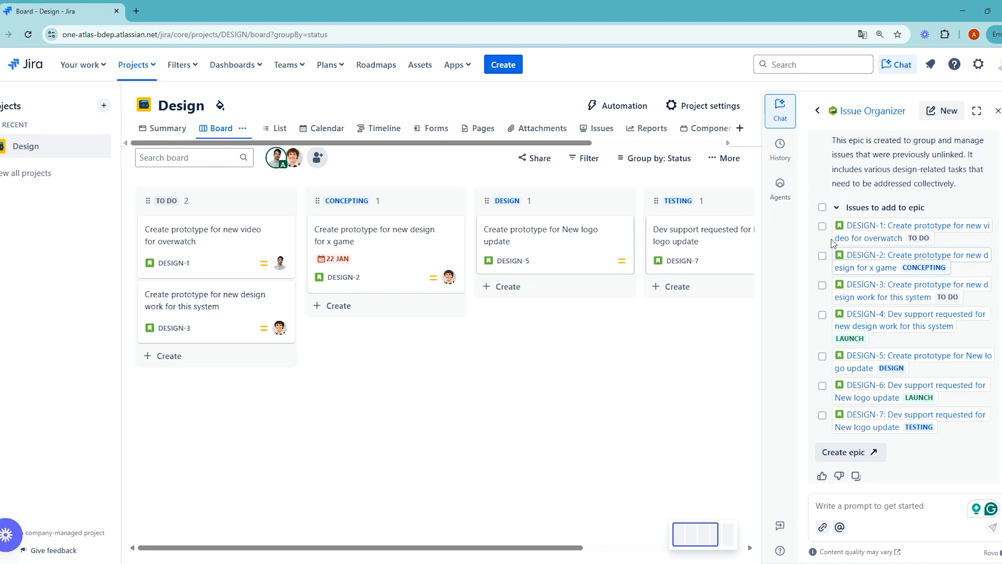
click(822, 226)
click(822, 255)
click(822, 286)
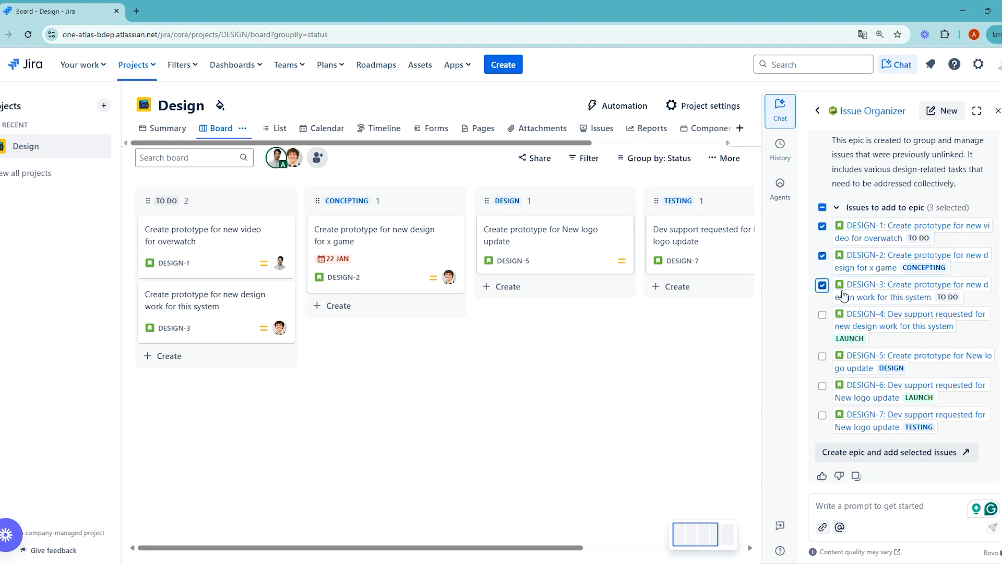
click(822, 208)
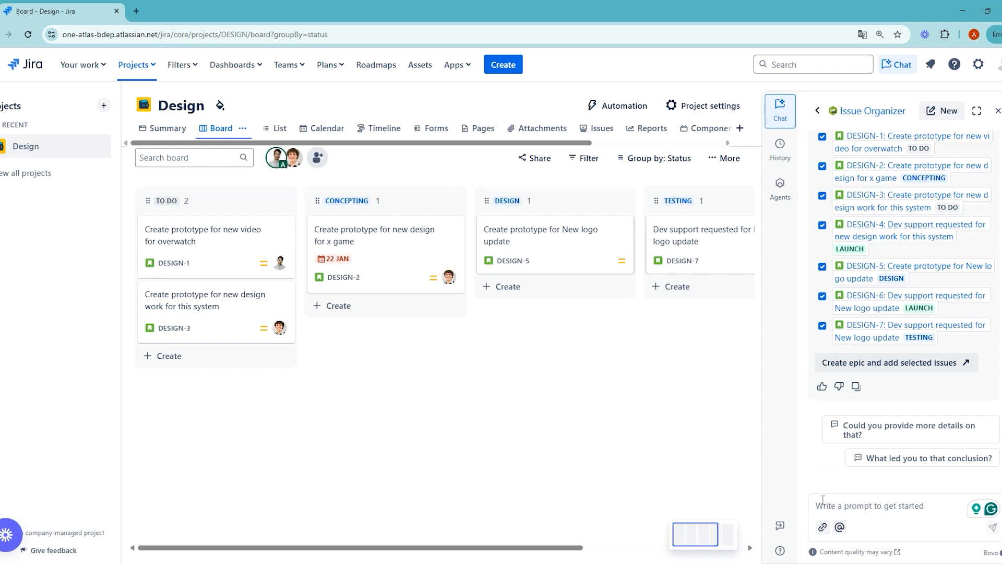
Ask Issue Organizer to delete issues over a month old, ticking DESIGN-7 and DESIGN-3
text(Can y)
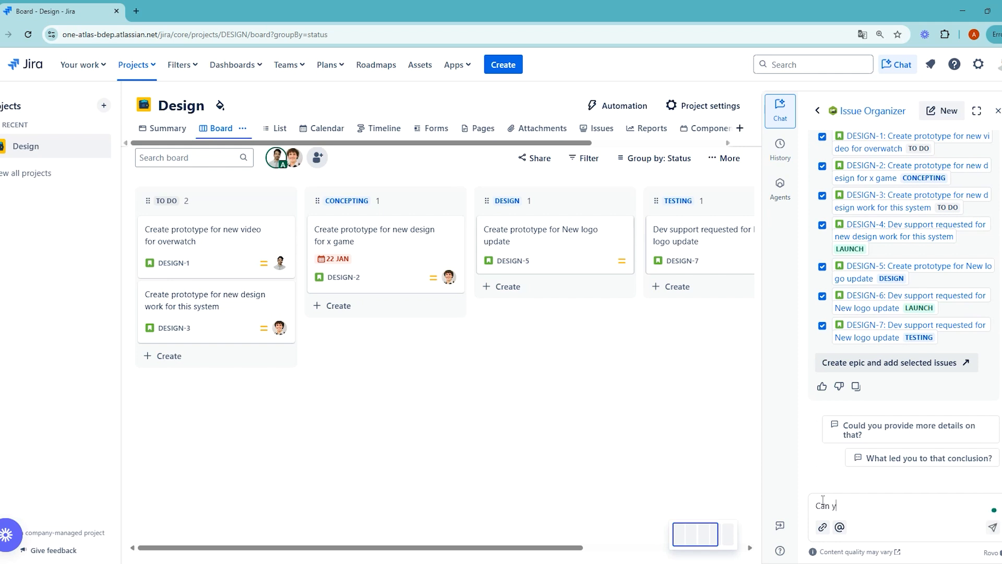
text(ou delete issues that are more than a)
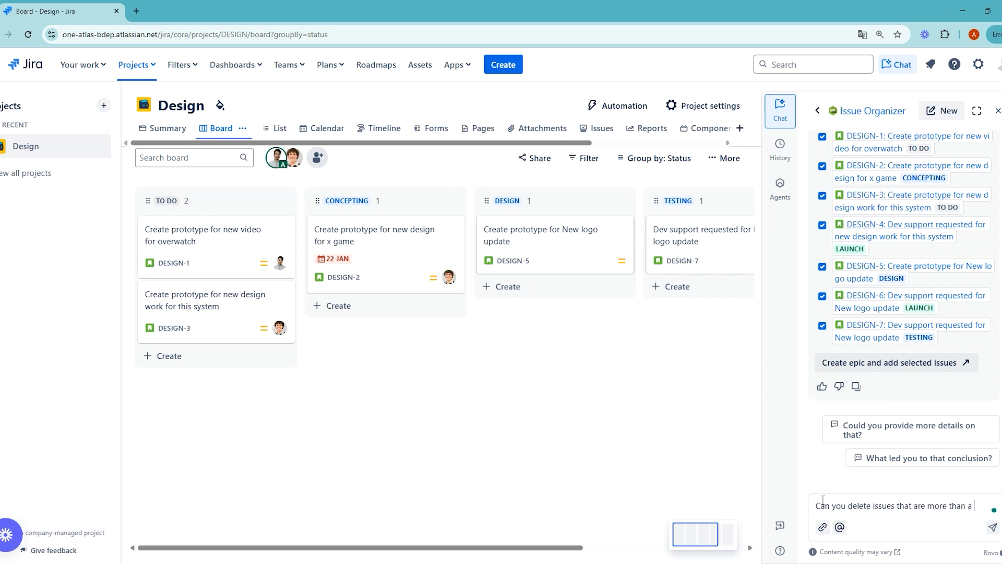
text( month ols)
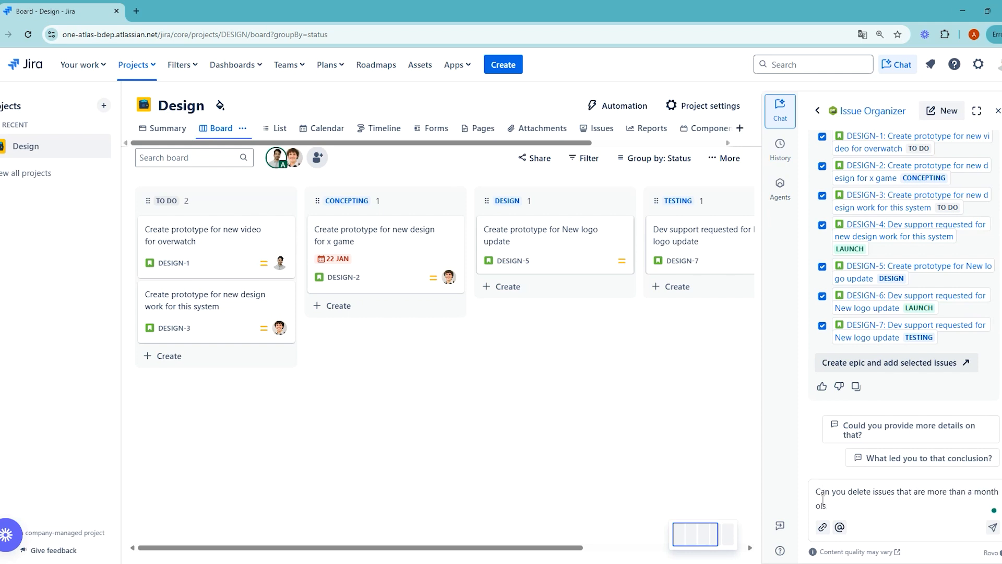
key(BackSpace)
text(d)
text(?)
key(Return)
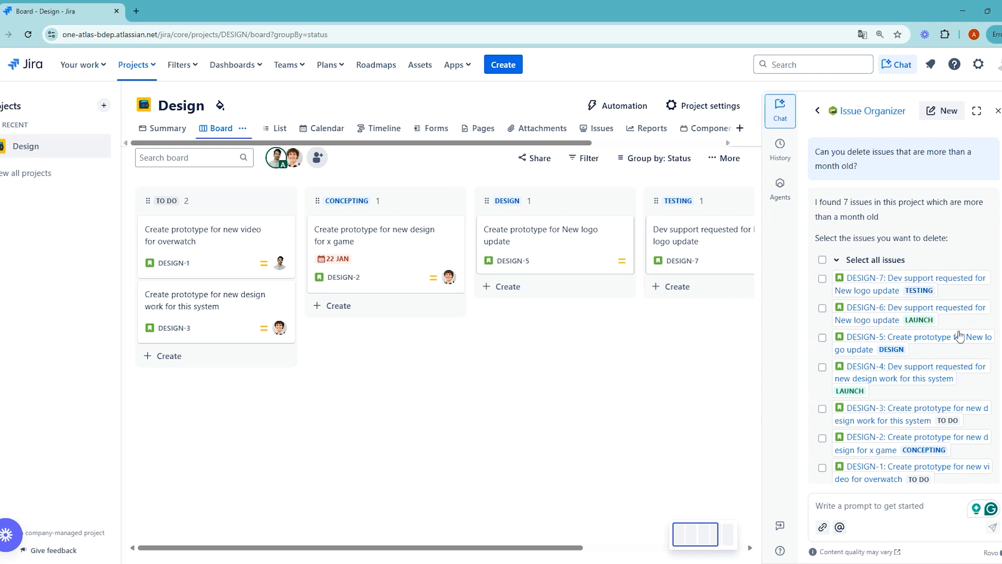
click(822, 279)
click(822, 298)
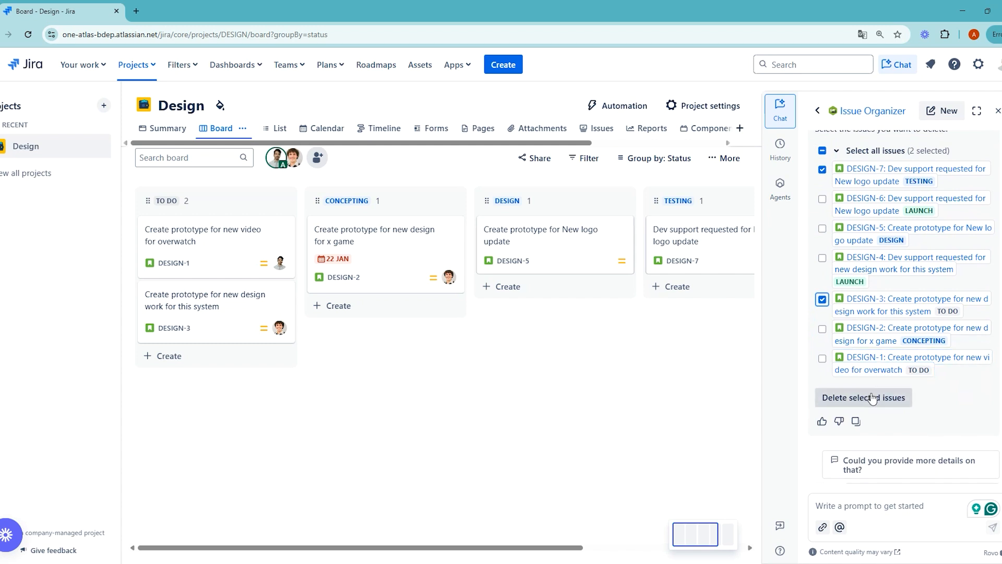
Ask Issue Organizer to move the newest issues to a sprint, choosing Sprint 2025-03-17H00
click(879, 511)
text(Can you)
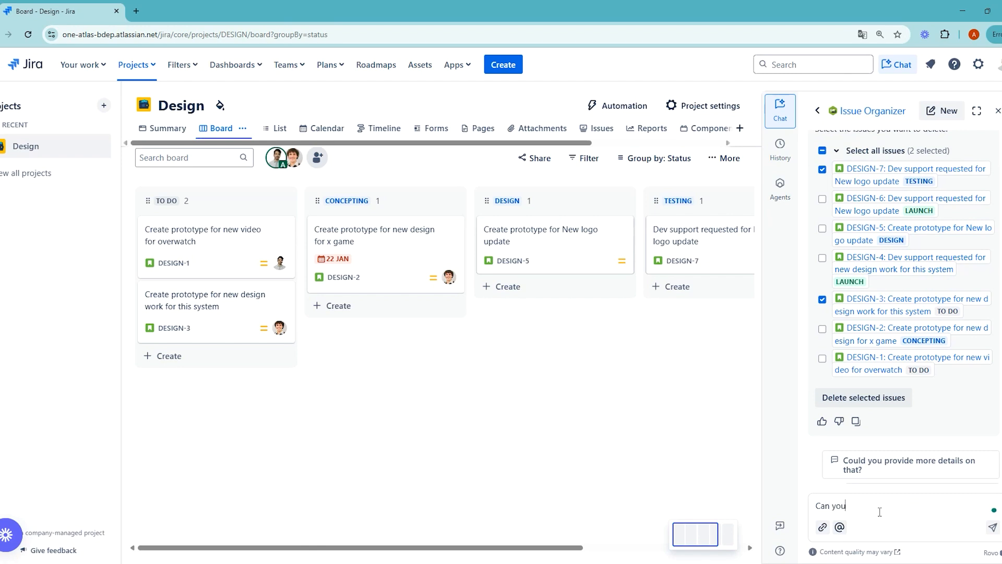
text( move the newest issues to a sprint?)
key(Return)
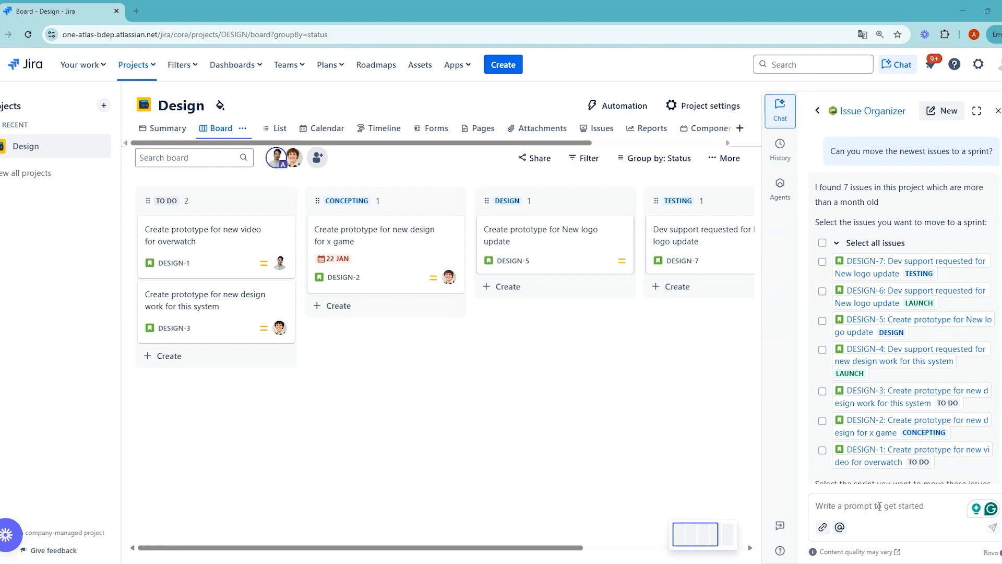
scroll(882, 313, down, 1)
mouse_move(881, 313)
scroll(882, 313, down, 1)
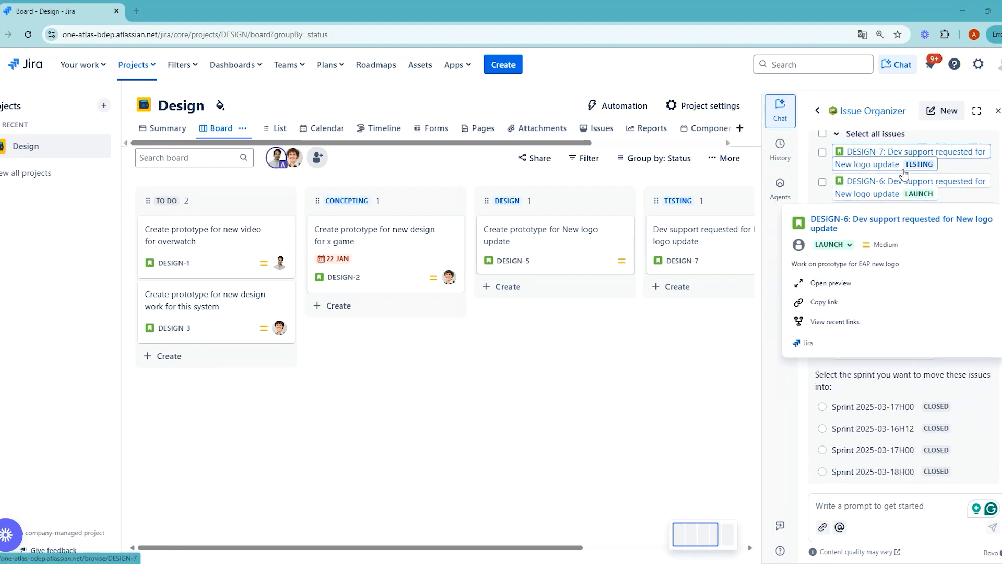
mouse_move(887, 159)
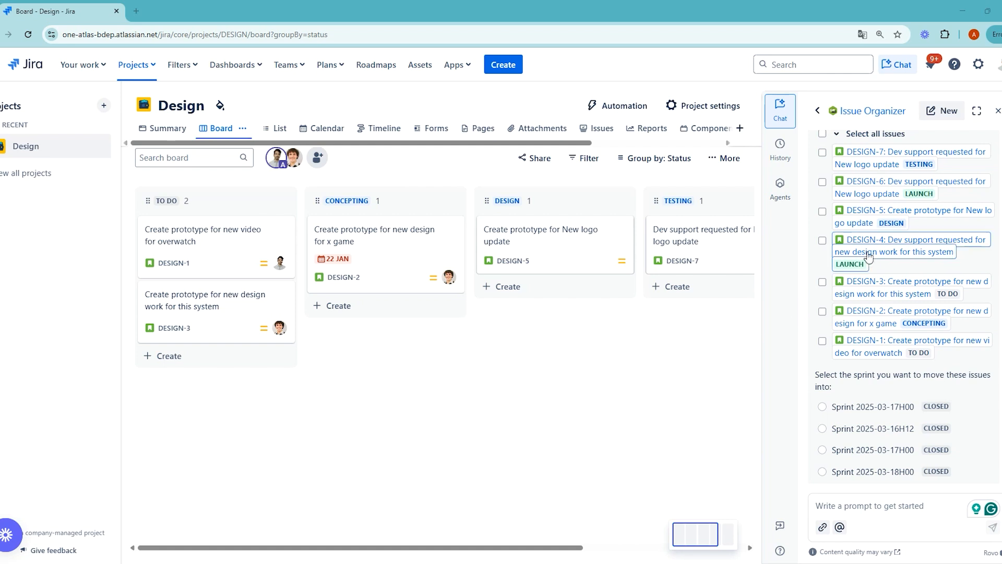
scroll(913, 314, down, 3)
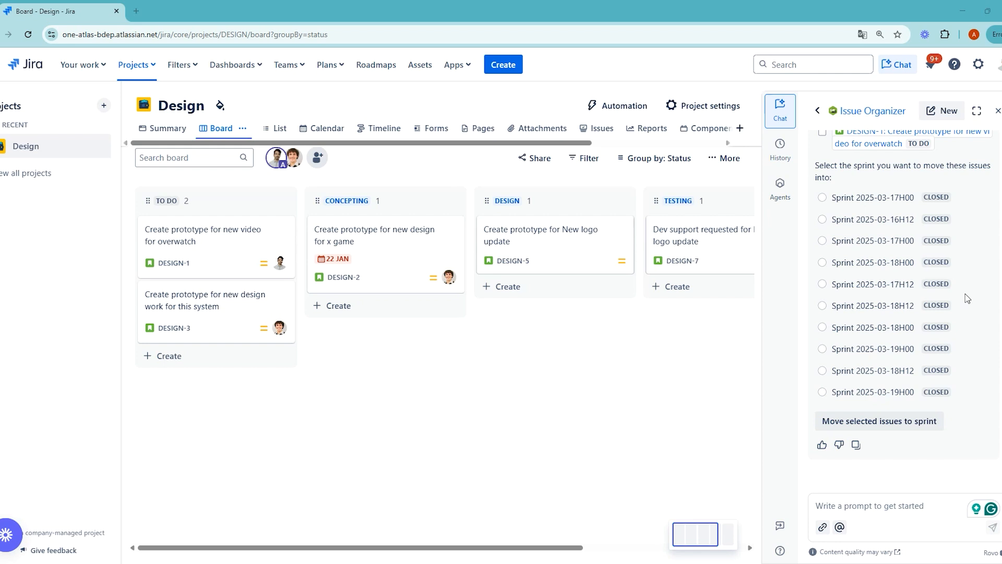
click(822, 241)
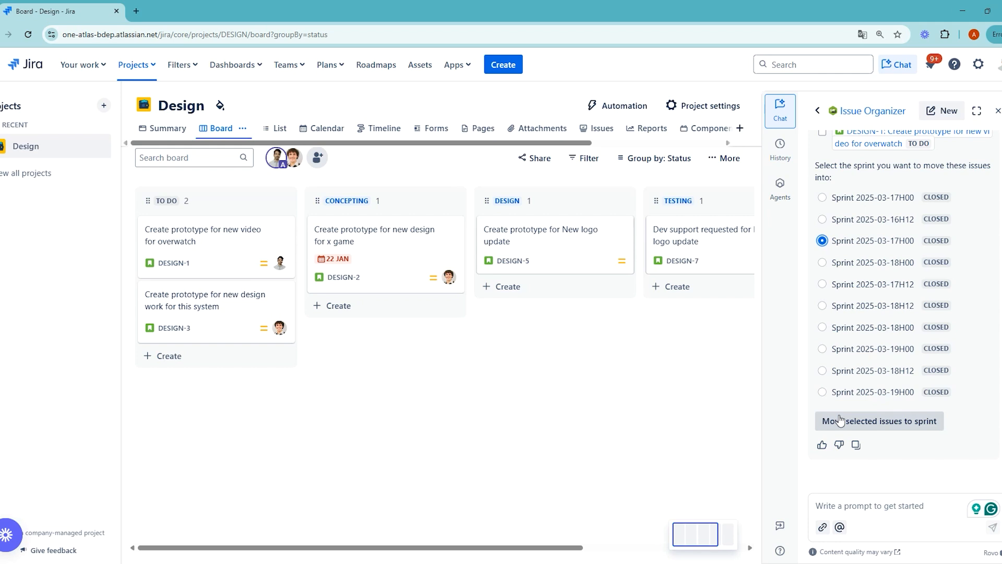
Return to Your work and open the Progress Tracker agent from the favourite Rovo agents
click(25, 64)
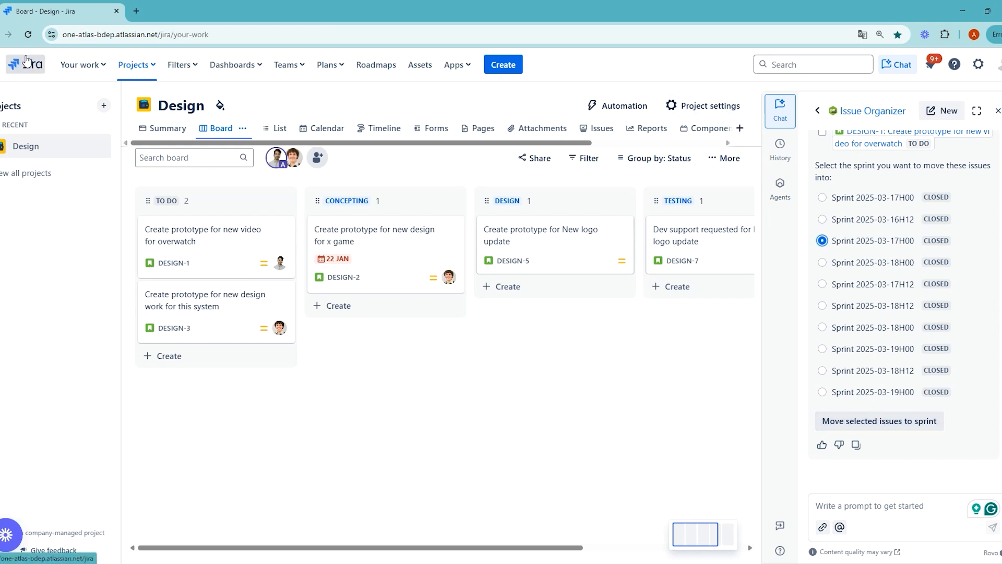
click(780, 183)
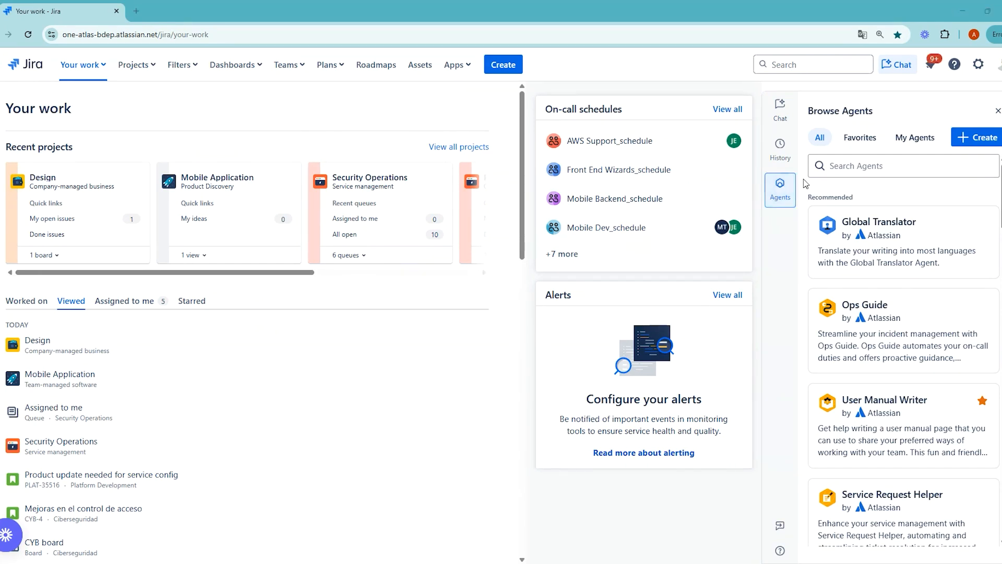
click(853, 140)
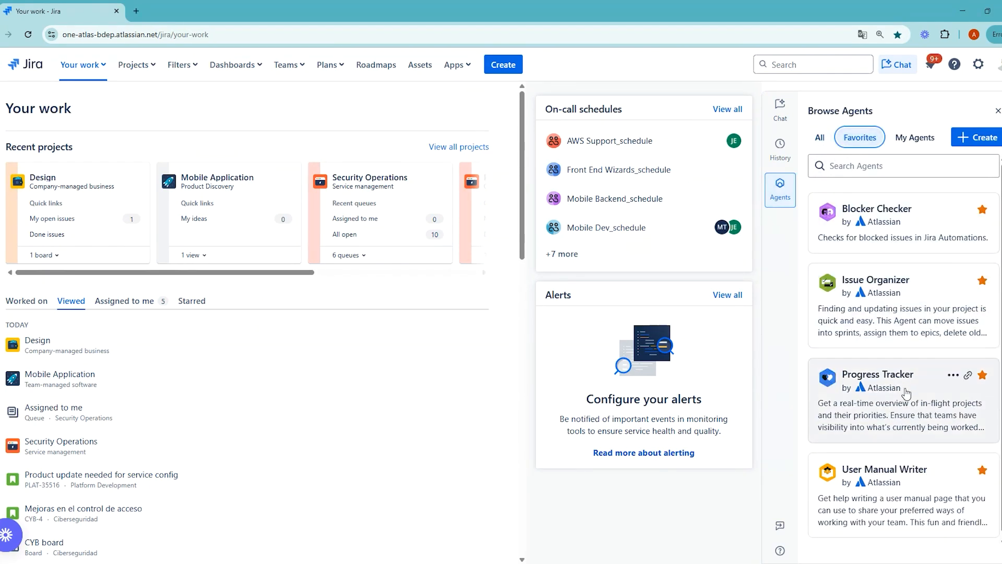
click(908, 406)
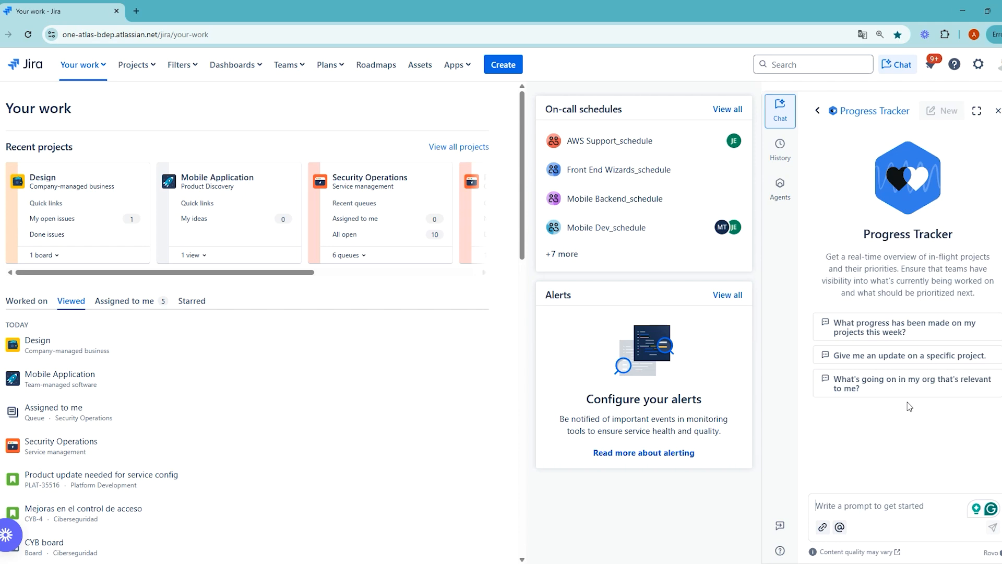
Ask Progress Tracker for an update on the Design project and review its At Risk report
click(868, 502)
text(Can you give )
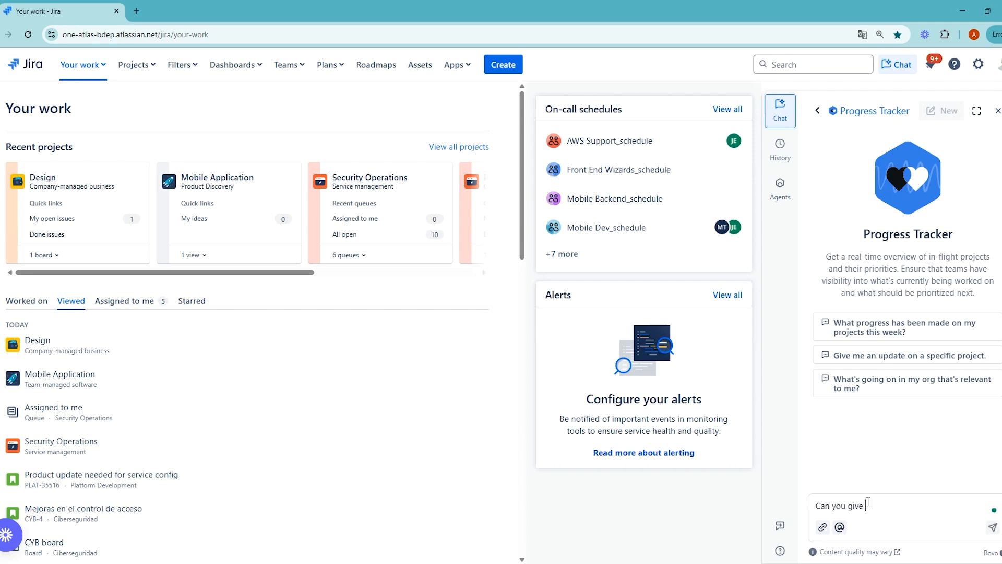
text(me an update on the project Desing?)
key(Return)
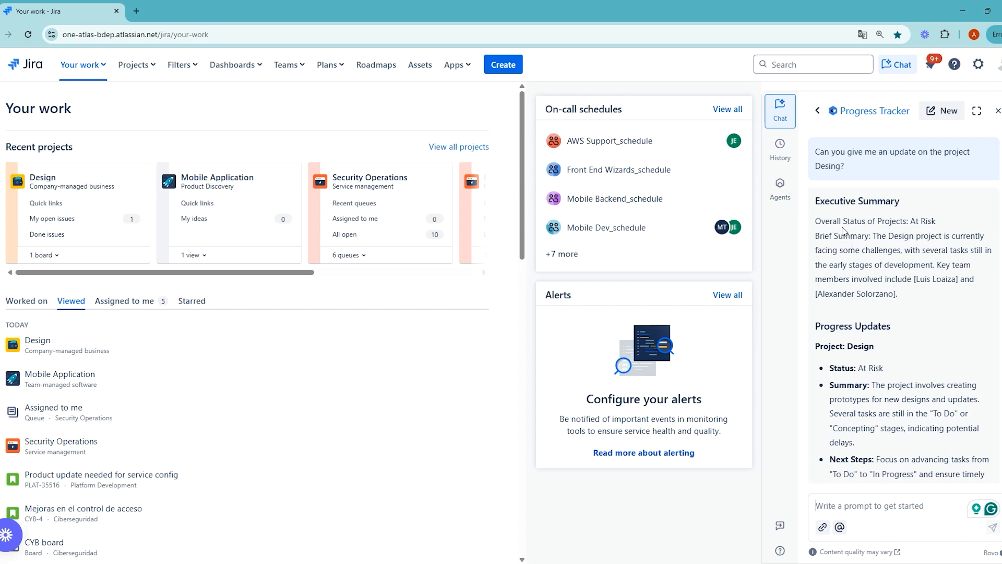
scroll(902, 252, down, 3)
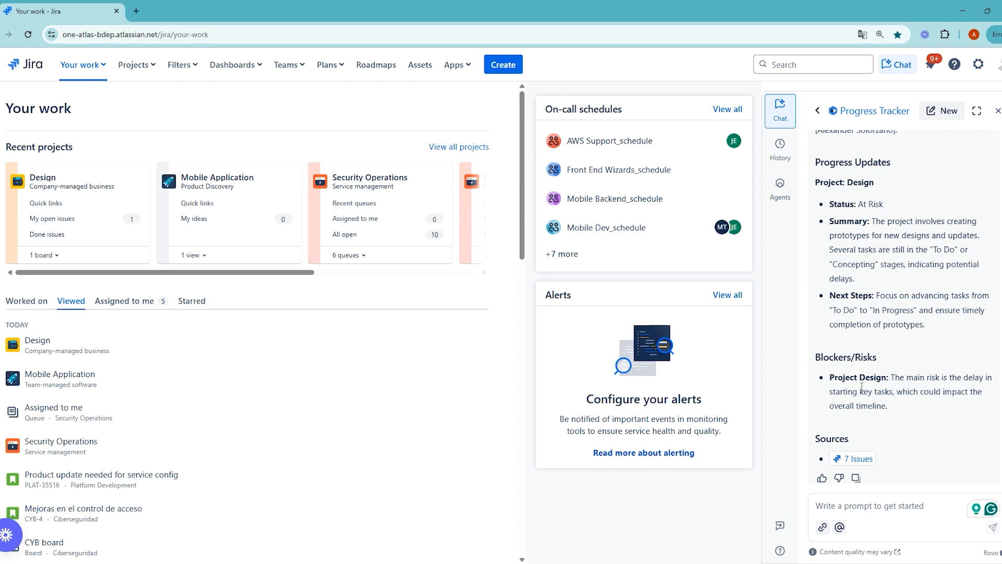
mouse_move(839, 463)
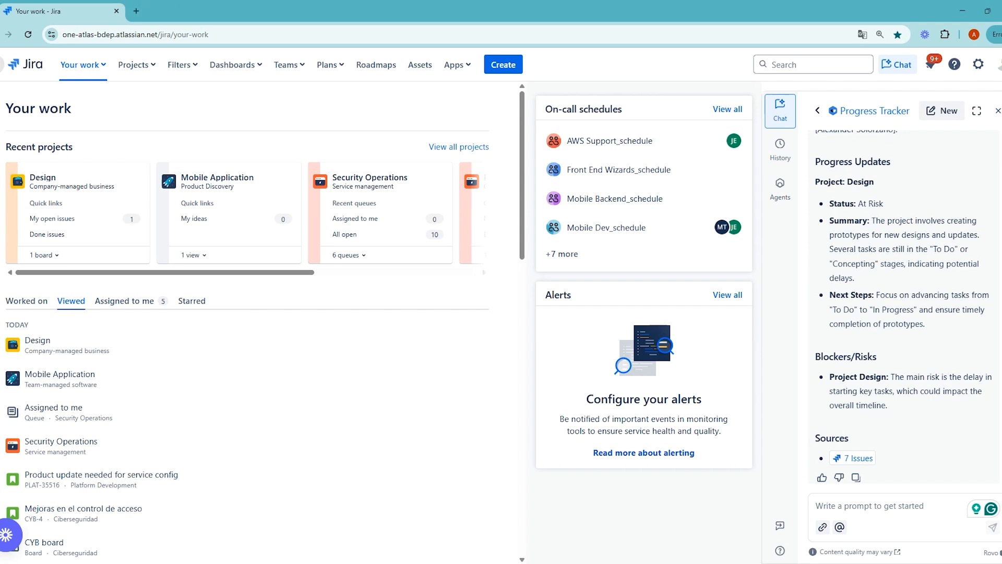
Open Confluence from the app switcher and go to the personal space's Overview page
click(2, 64)
click(84, 214)
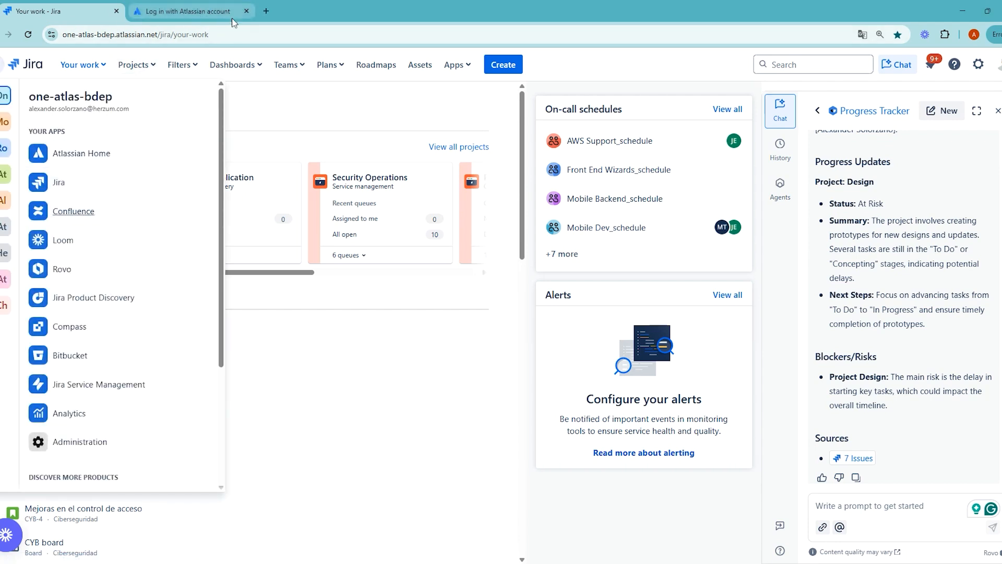
click(304, 90)
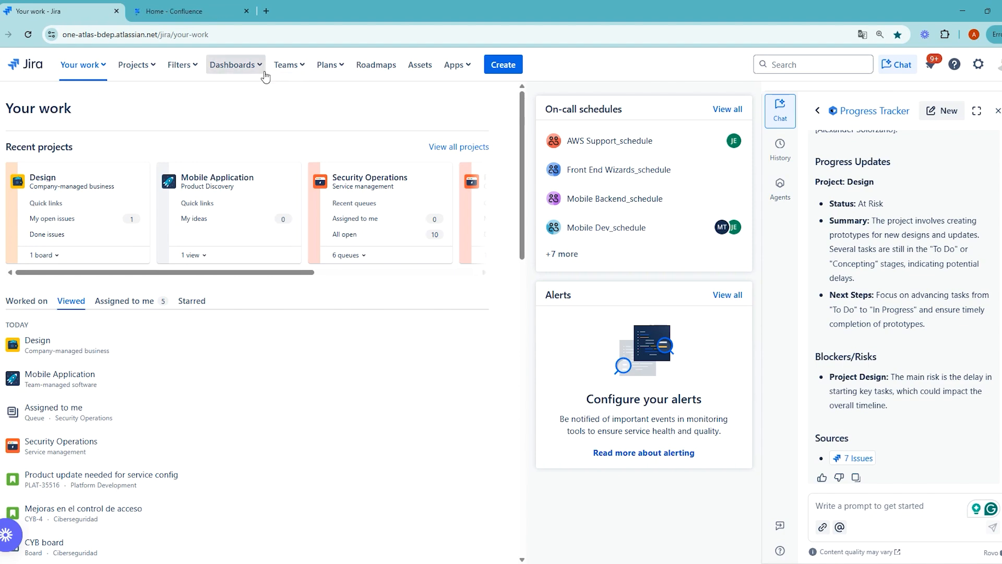
click(173, 17)
click(60, 327)
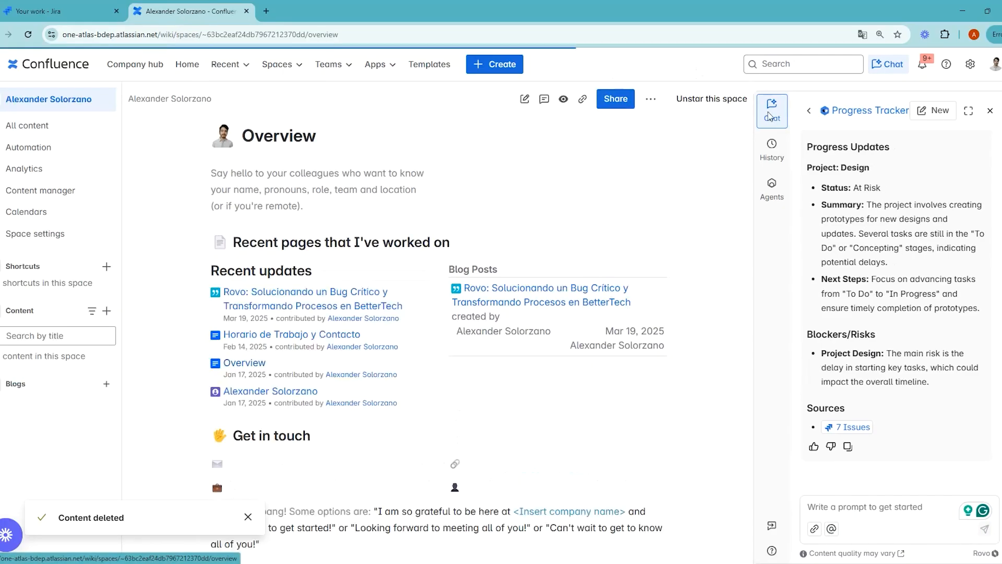
Start a chat with the User Manual Writer agent from the favourite Rovo agents
click(772, 187)
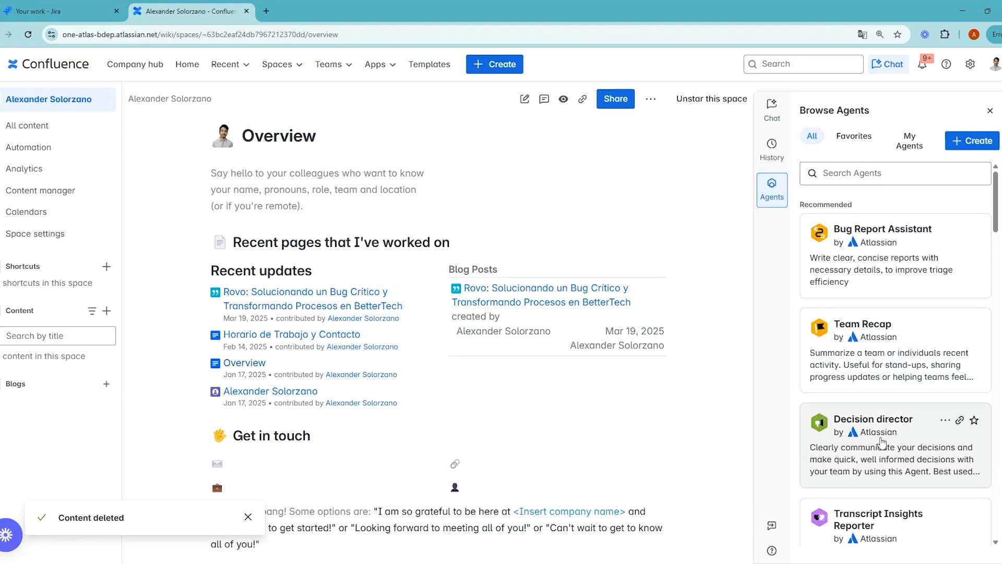
scroll(881, 442, down, 4)
click(855, 137)
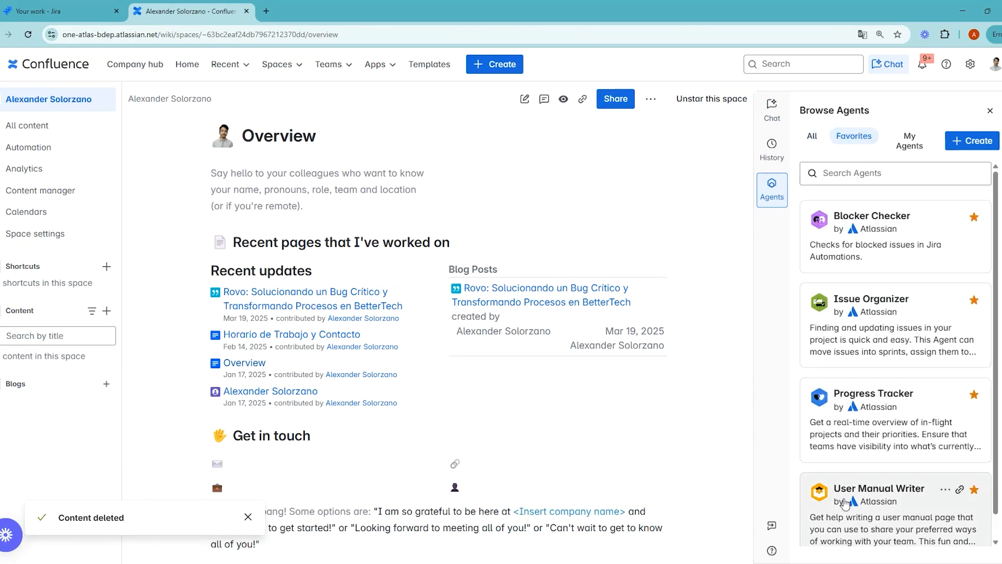
click(845, 504)
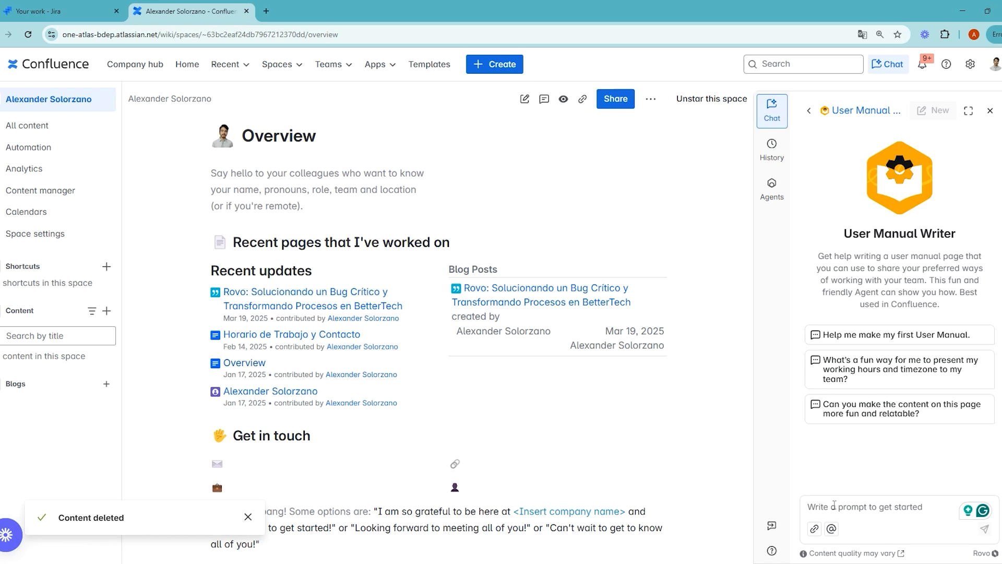
Ask User Manual Writer to create a page for your contact information and the projects you work on
text(Can you)
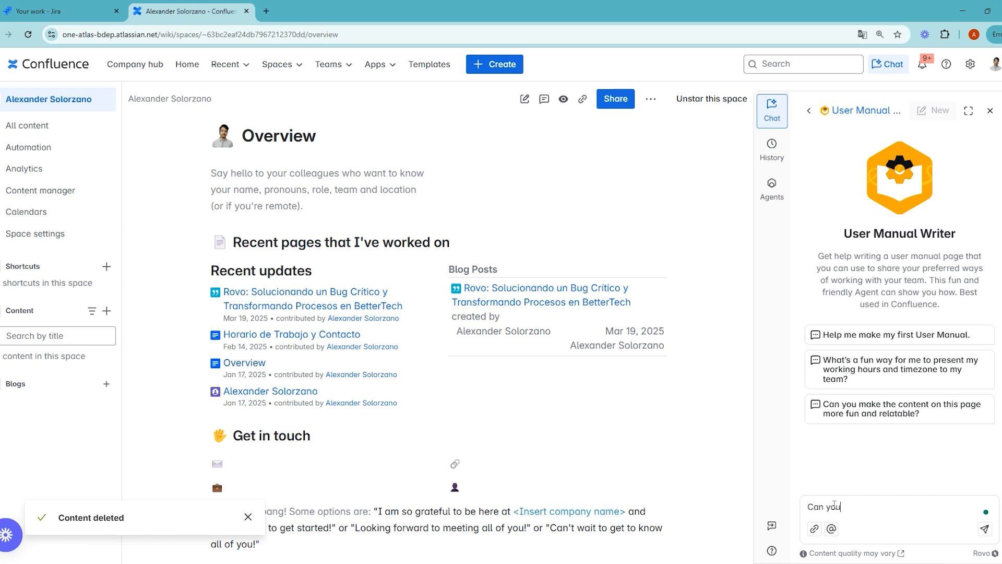
text( create a page for me to as)
key(BackSpace)
text(dd )
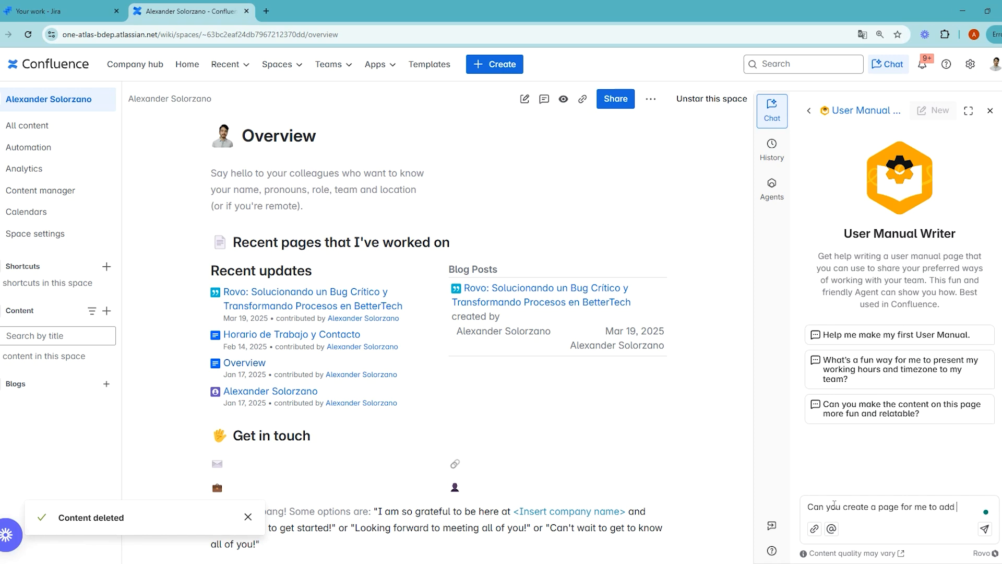
text(my contact ifn)
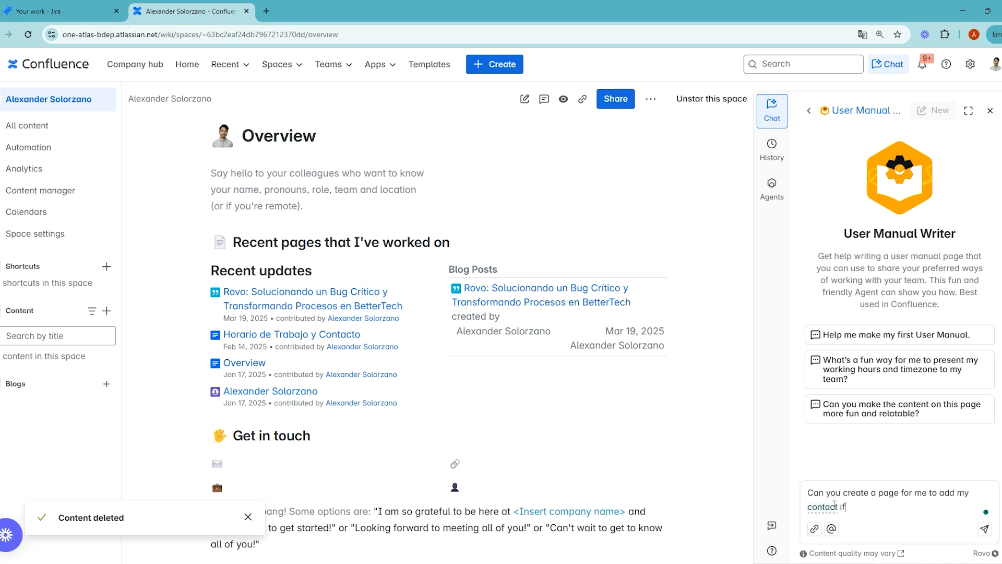
key(BackSpace)
key(BackSpace)
text(nformation and the proyj)
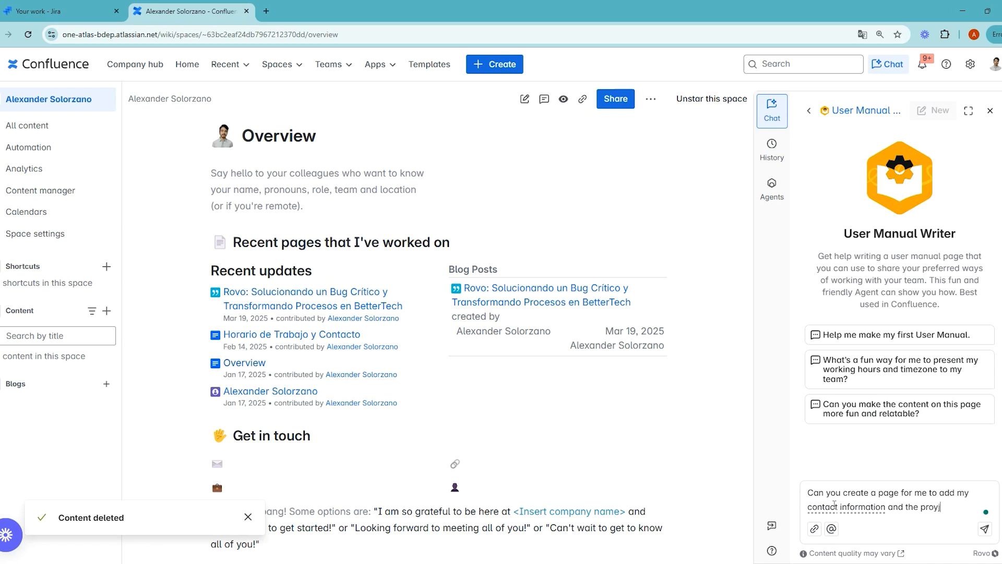
key(BackSpace)
key(BackSpace)
text(jects I work on)
key(Return)
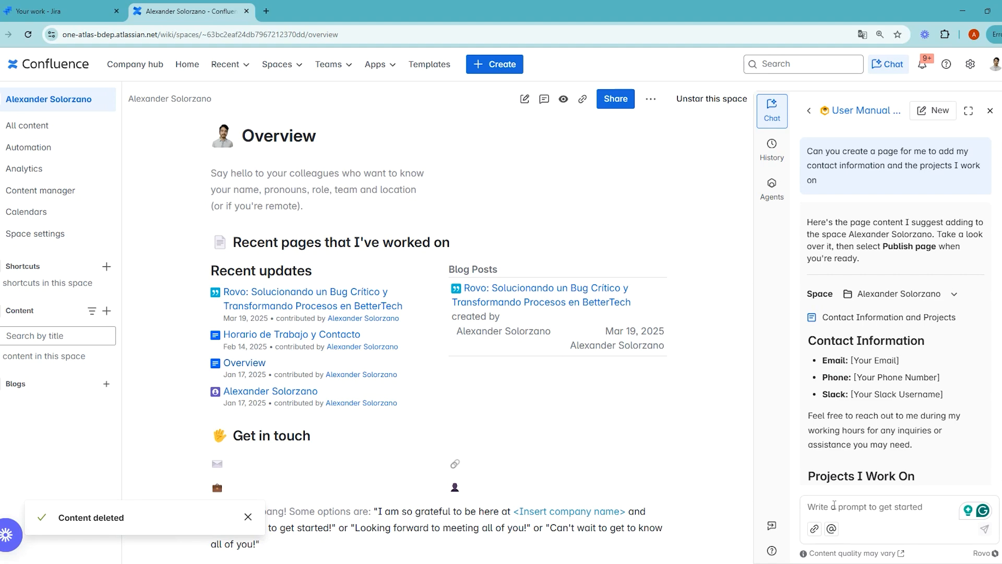
scroll(914, 324, down, 5)
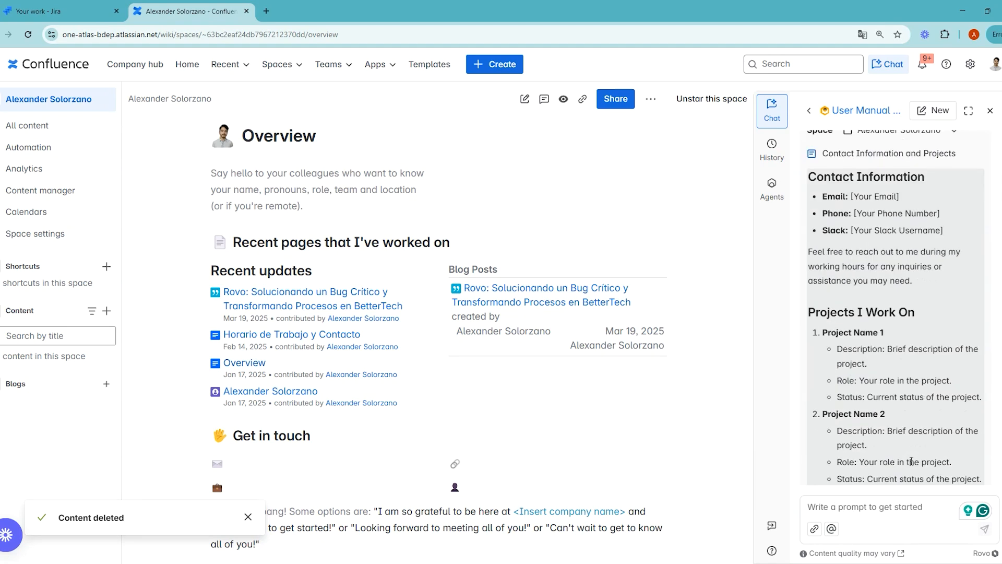
scroll(914, 324, down, 2)
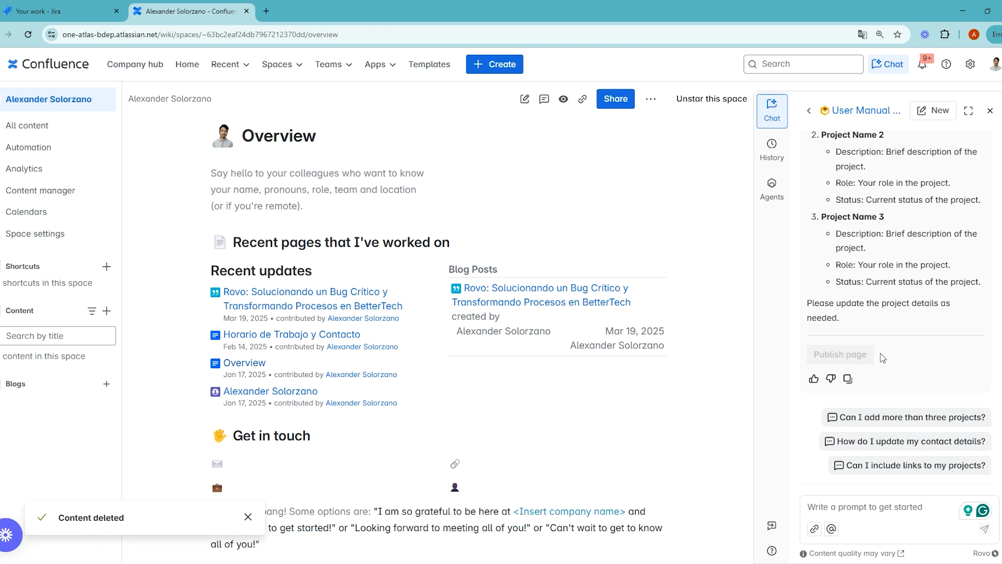
Reload the space and open the new Contact Information and Projects page from the sidebar
click(29, 34)
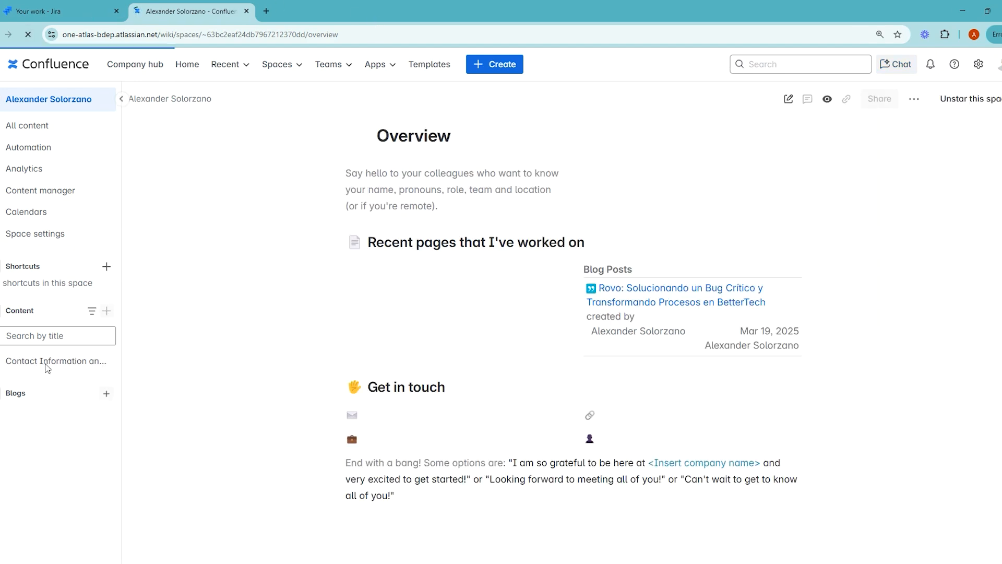
click(49, 364)
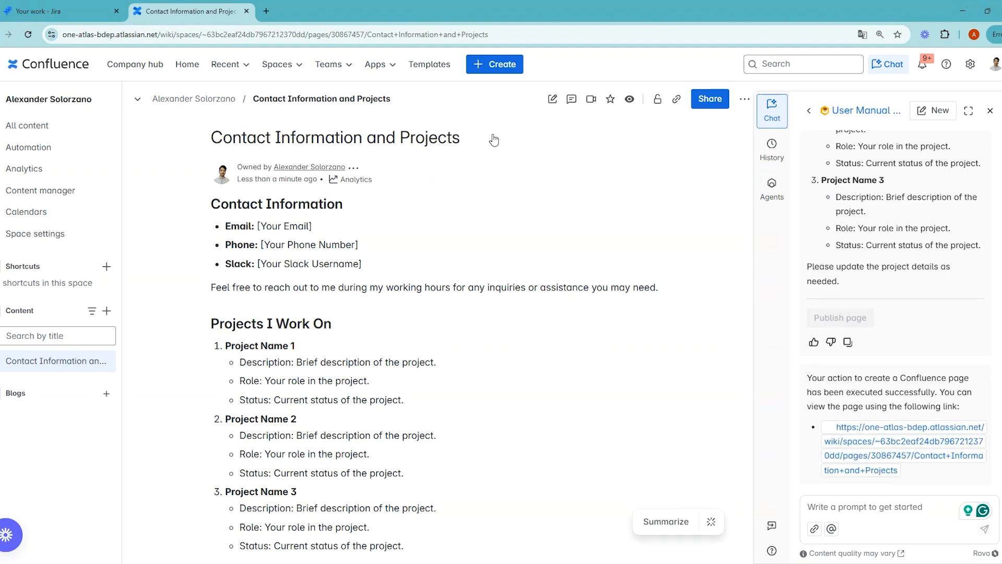
scroll(574, 287, down, 2)
Ask Rovo: 'Can you make the content of this page more fun ?'
click(885, 513)
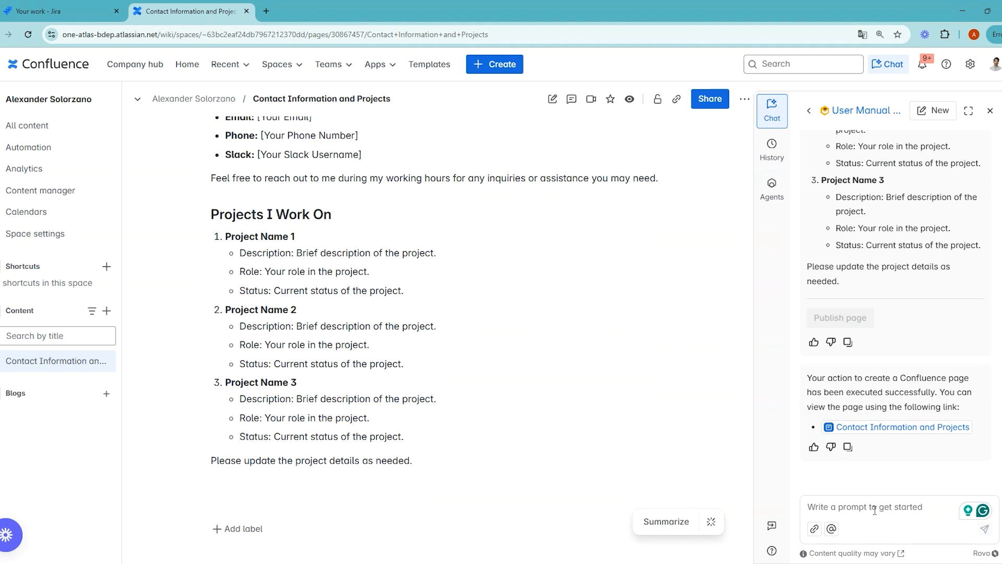
text(Can you make )
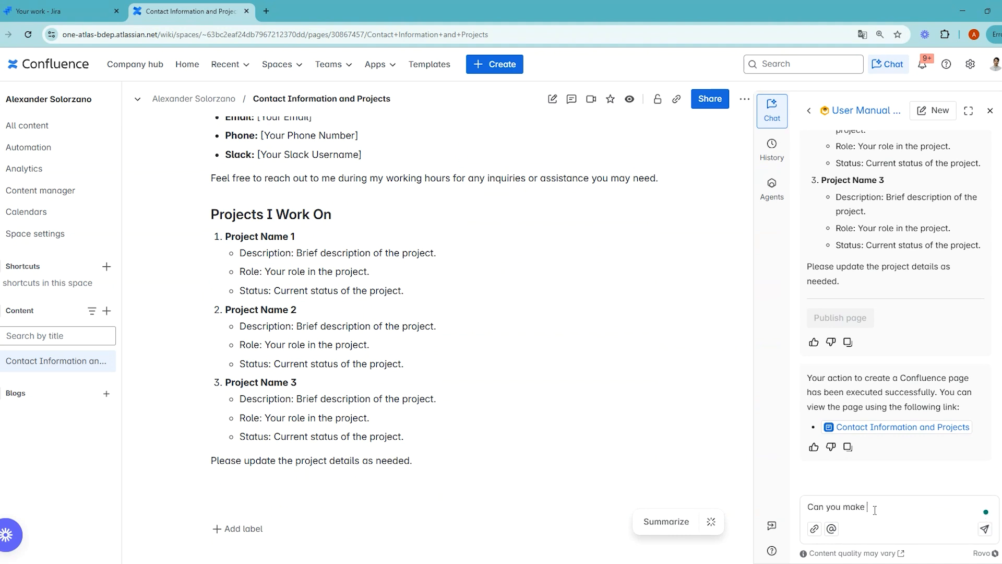
text(the content of this page more fun ?)
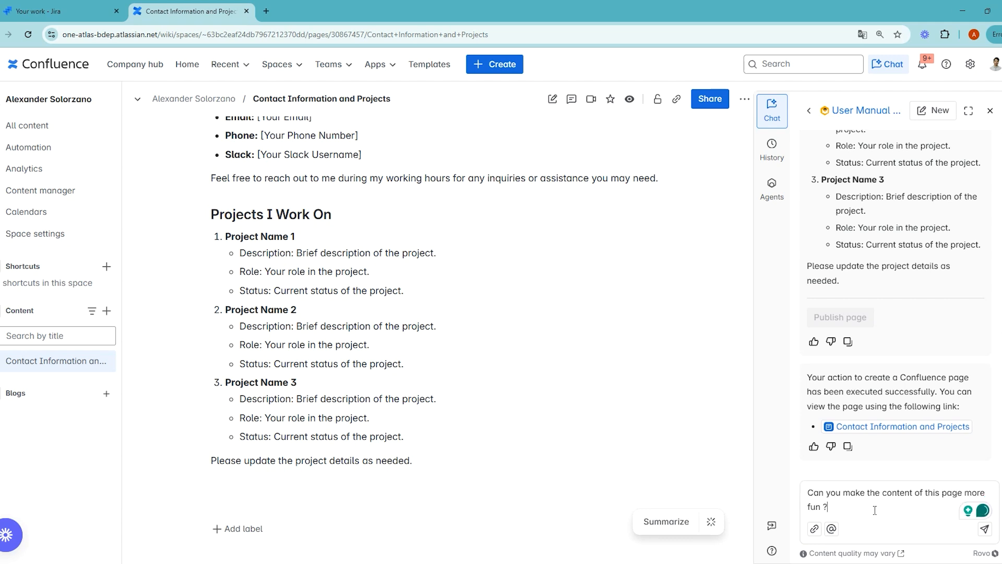
key(Return)
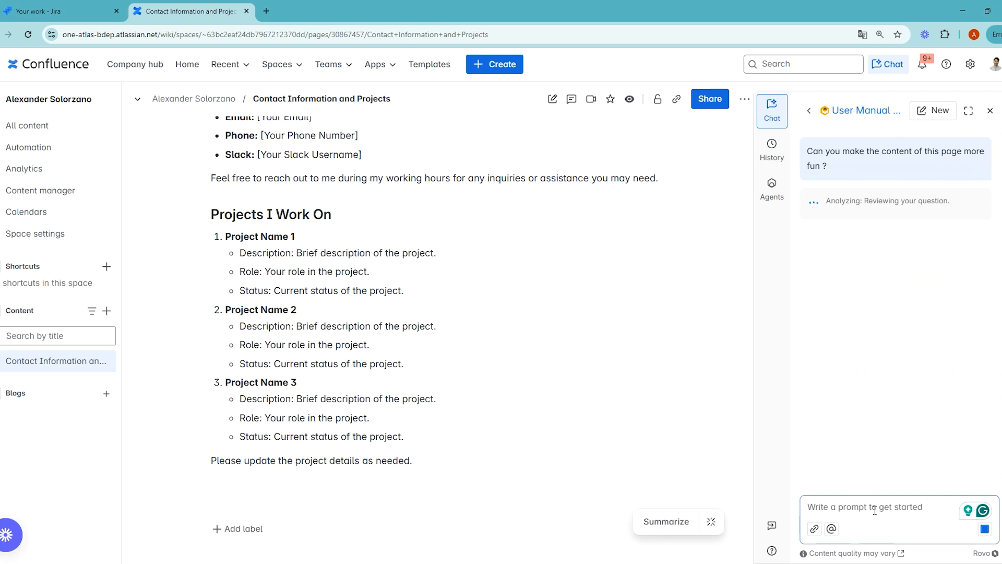